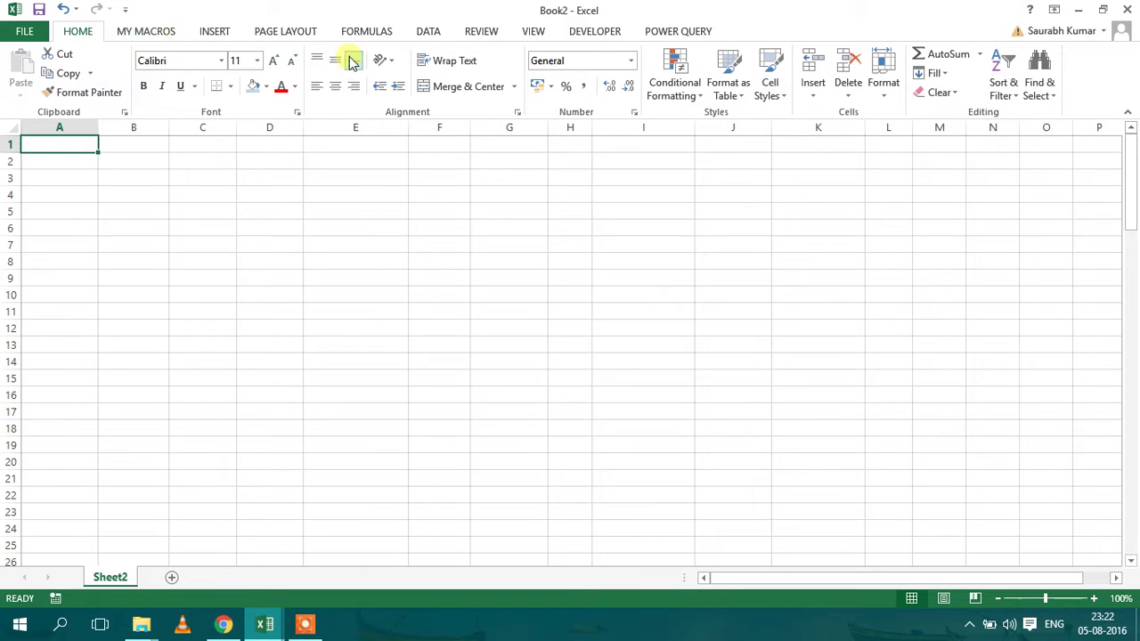
Step: Start a Microsoft Query import with the Query Wizard enabled, using the database source listed just above source*
click(425, 31)
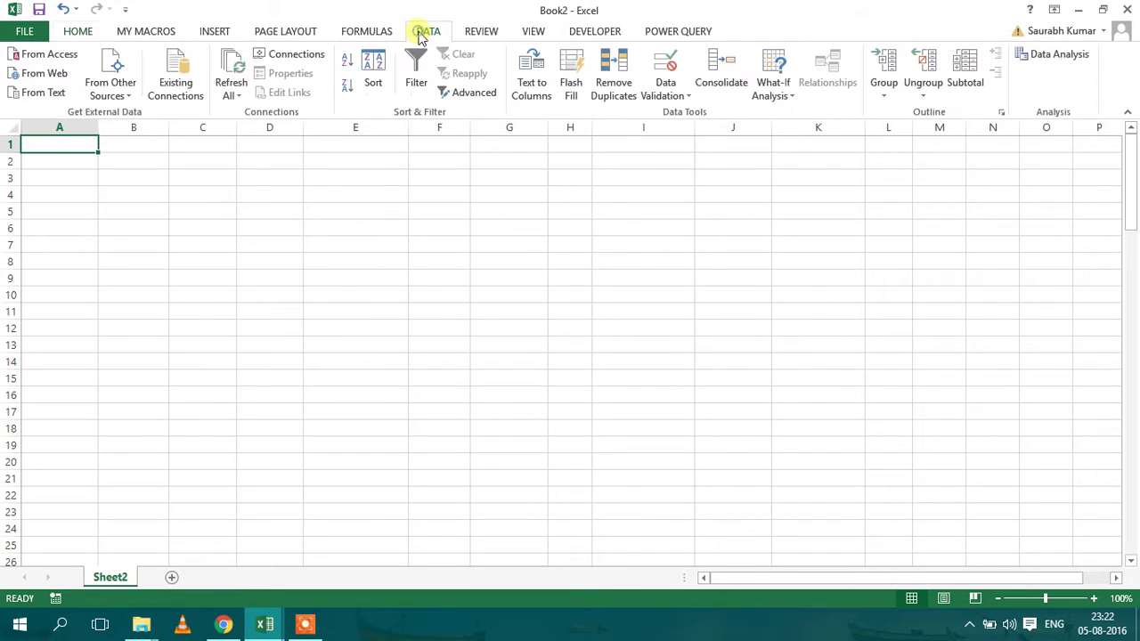
click(113, 94)
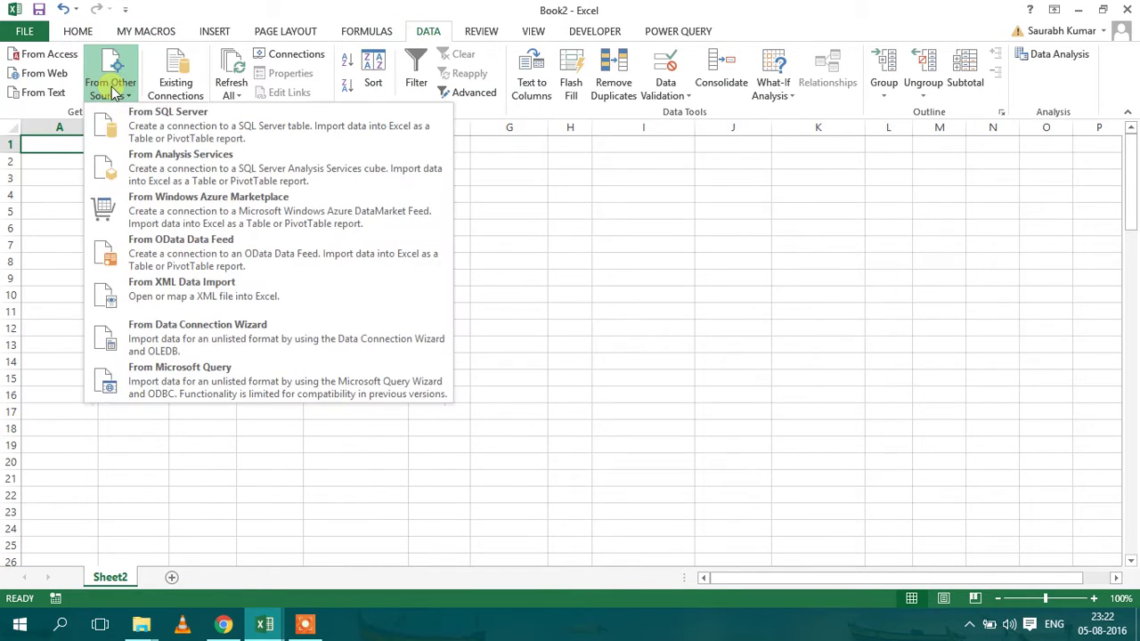
click(168, 393)
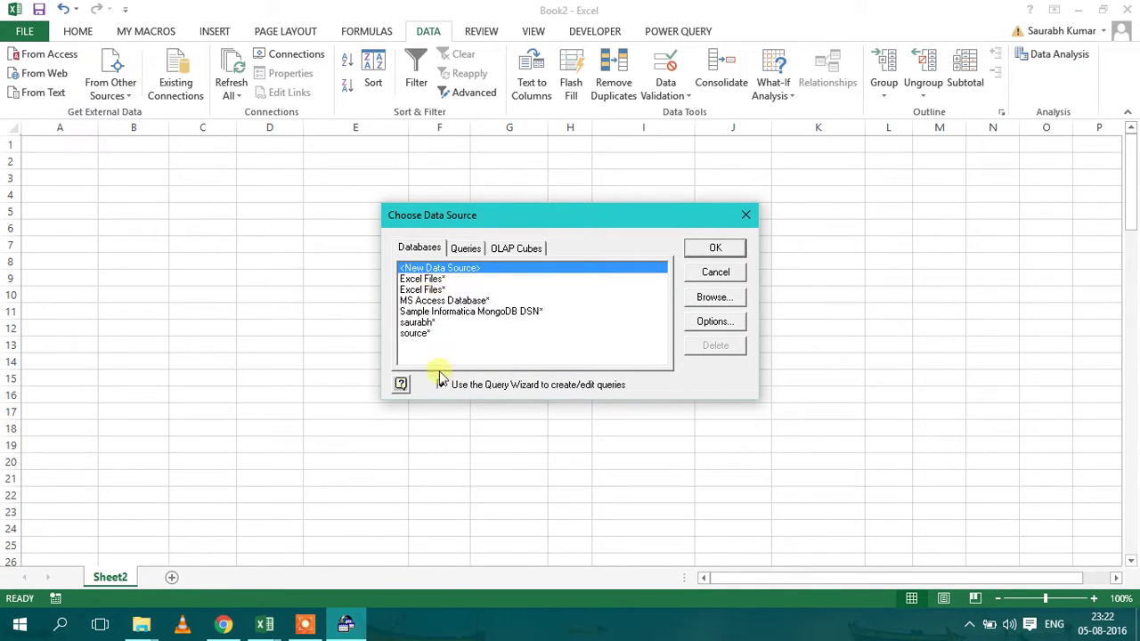
click(442, 383)
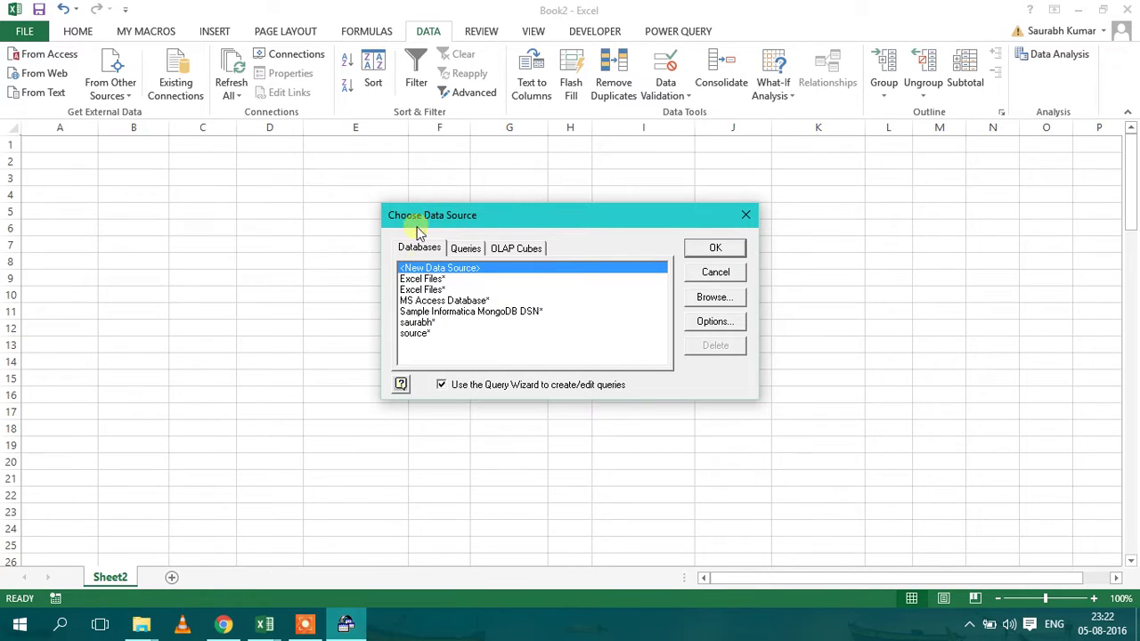
click(415, 321)
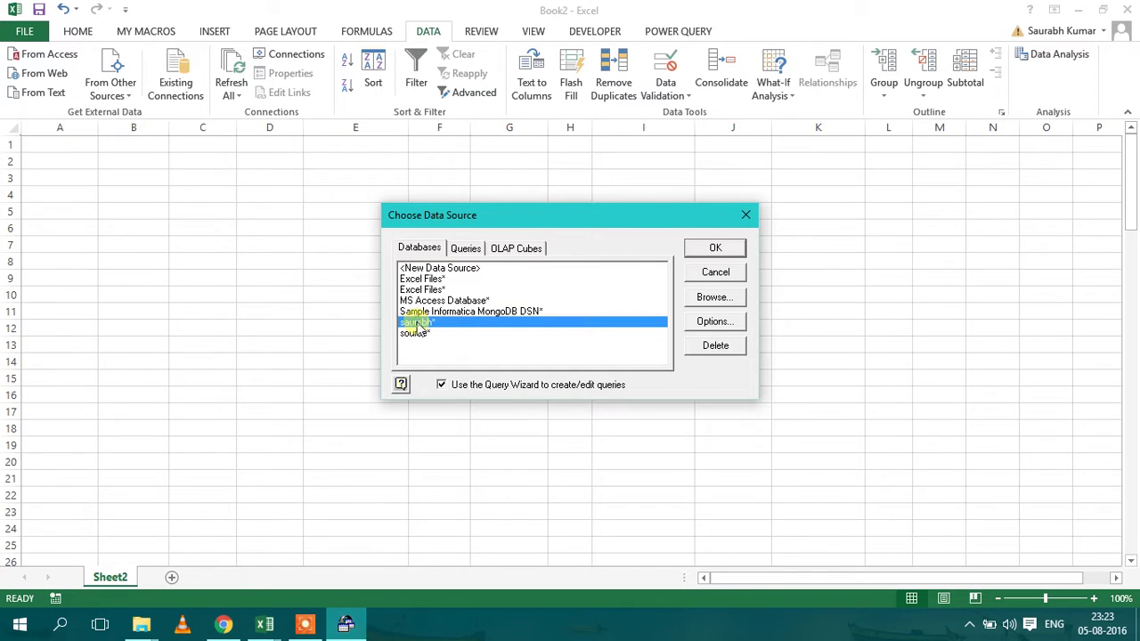
click(709, 248)
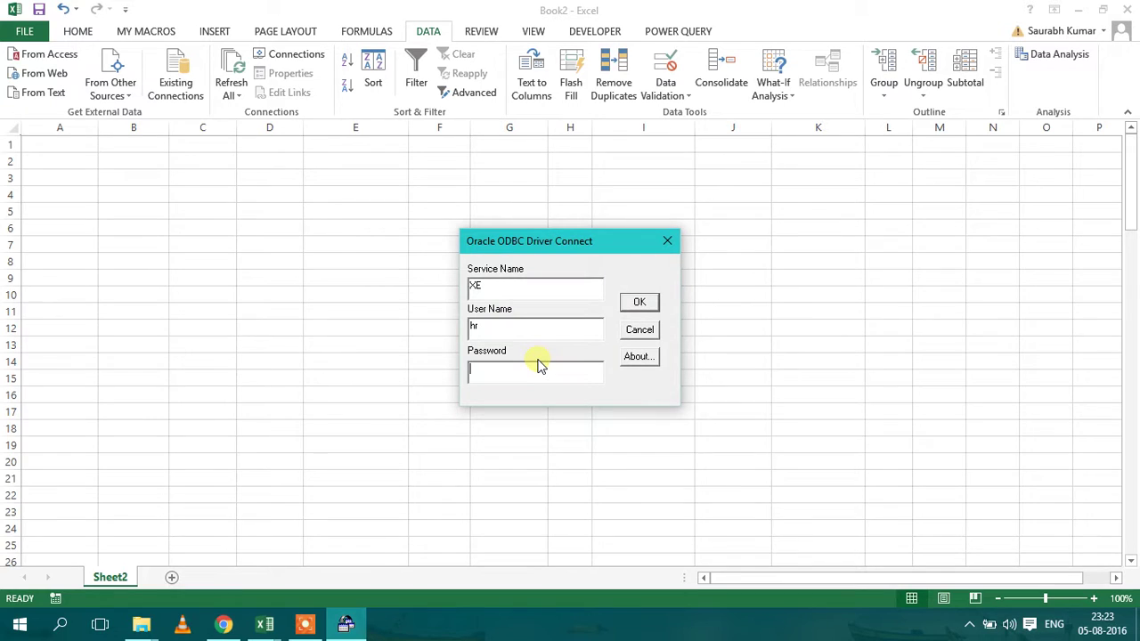
Step: Enter the account password for the Oracle ODBC connection and connect to the XE service
click(539, 371)
text(hr**)
key(Return)
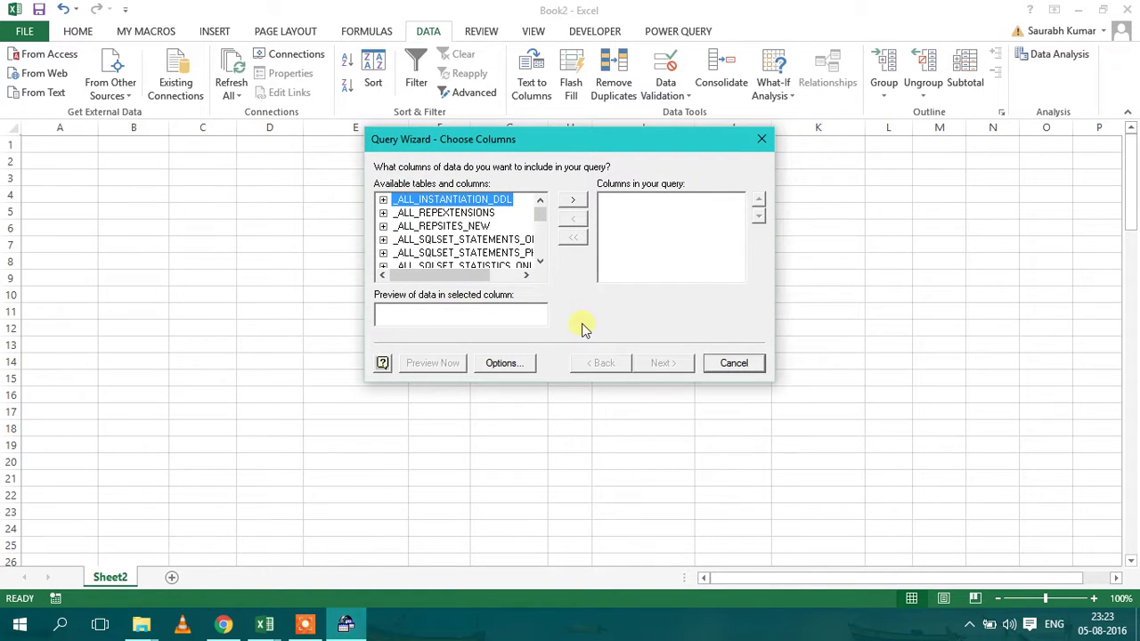
Step: Find the EMPLOYEES table among the available tables and add all its columns to the query
mouse_move(540, 214)
mouse_down()
mouse_move(547, 272)
mouse_move(541, 228)
mouse_up()
scroll(470, 253, down, 1)
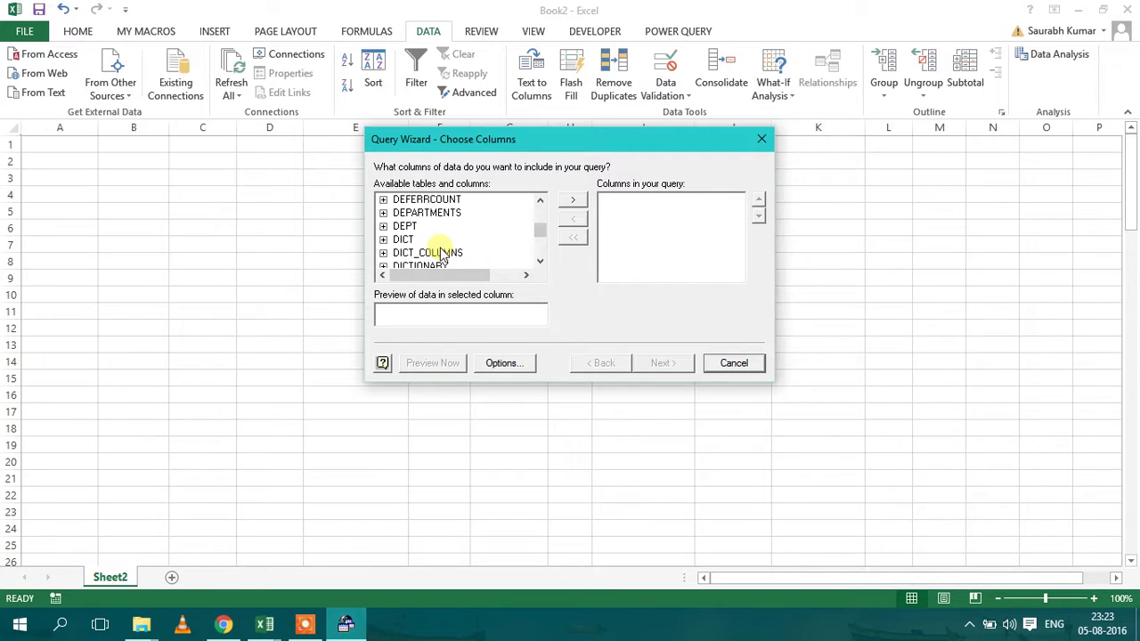
scroll(441, 252, down, 2)
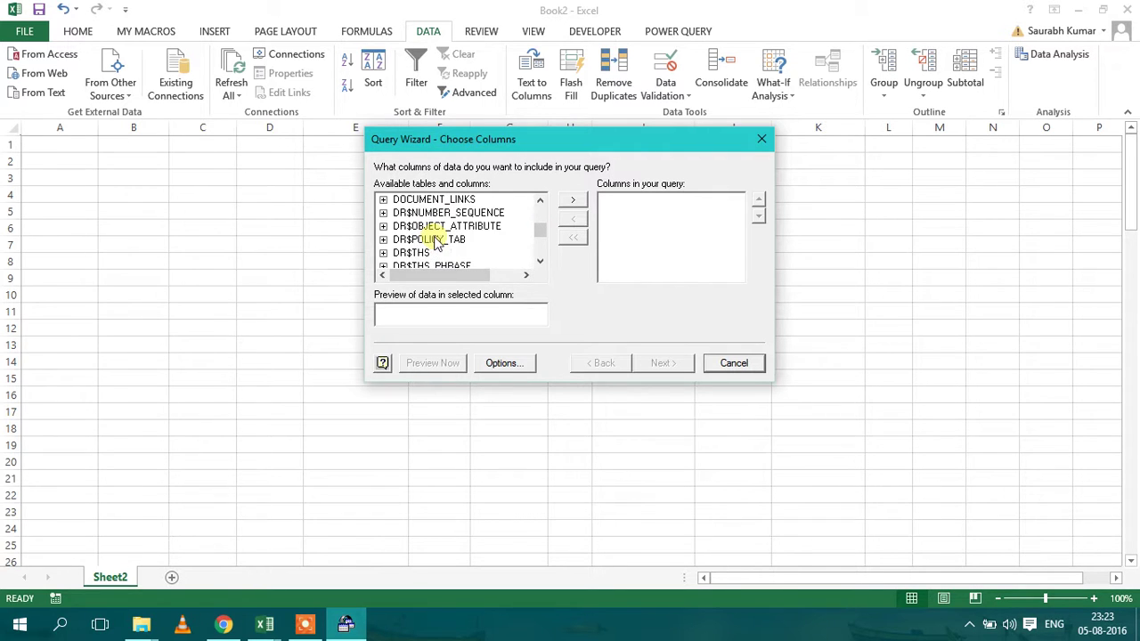
scroll(436, 243, down, 4)
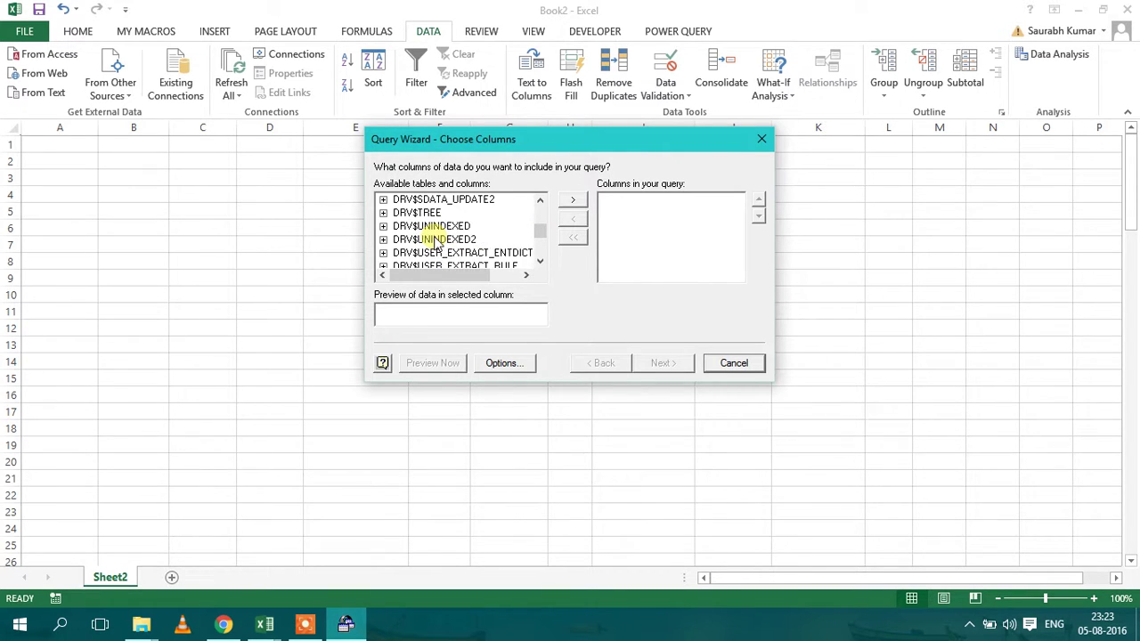
scroll(436, 242, down, 3)
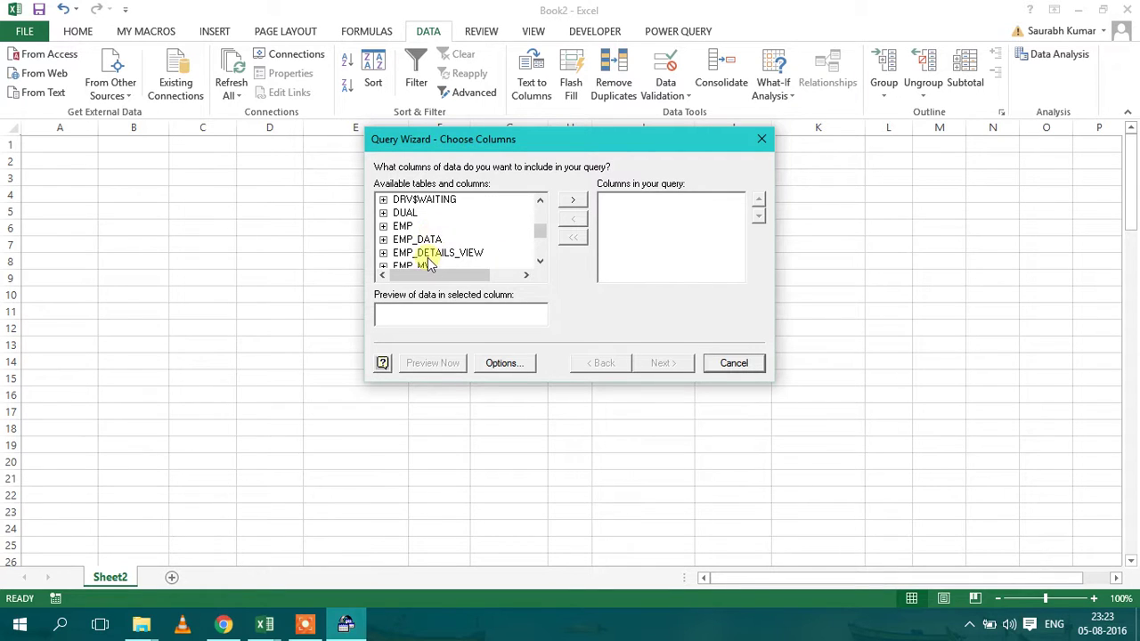
click(430, 258)
scroll(428, 264, down, 2)
click(422, 254)
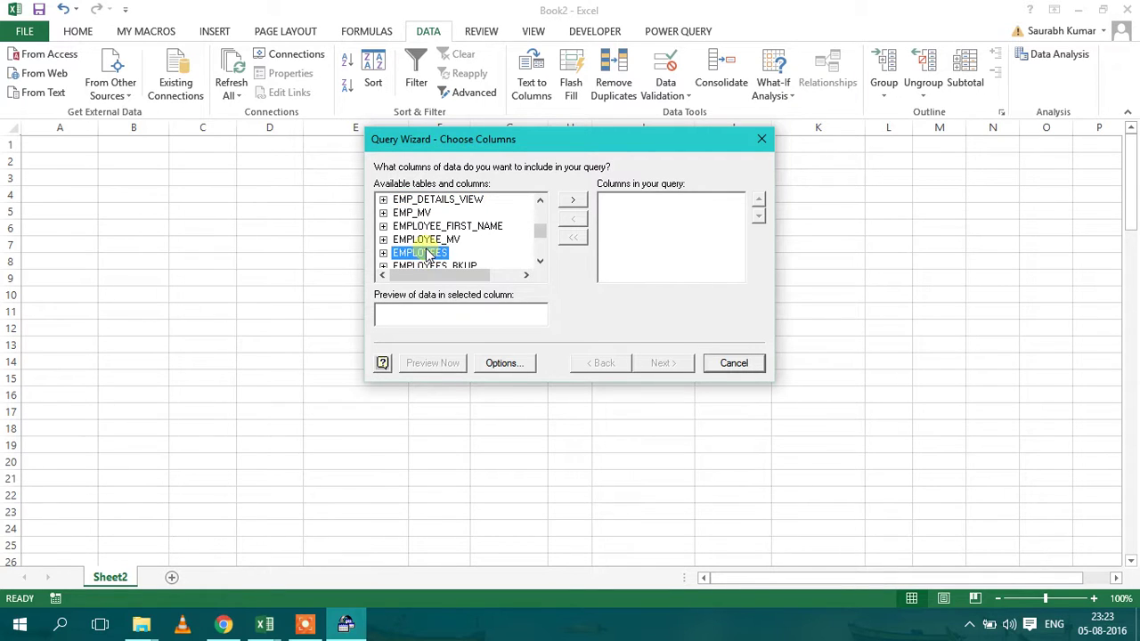
click(572, 202)
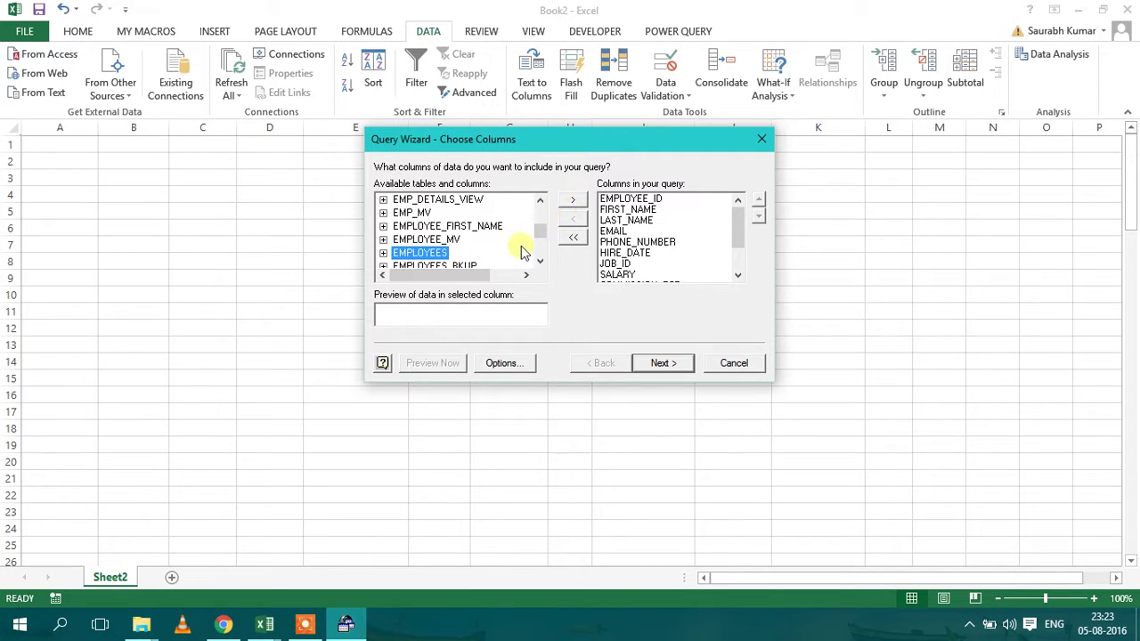
Step: Find the DEPARTMENTS table and add all its columns to the query as well
click(424, 240)
scroll(424, 245, up, 1)
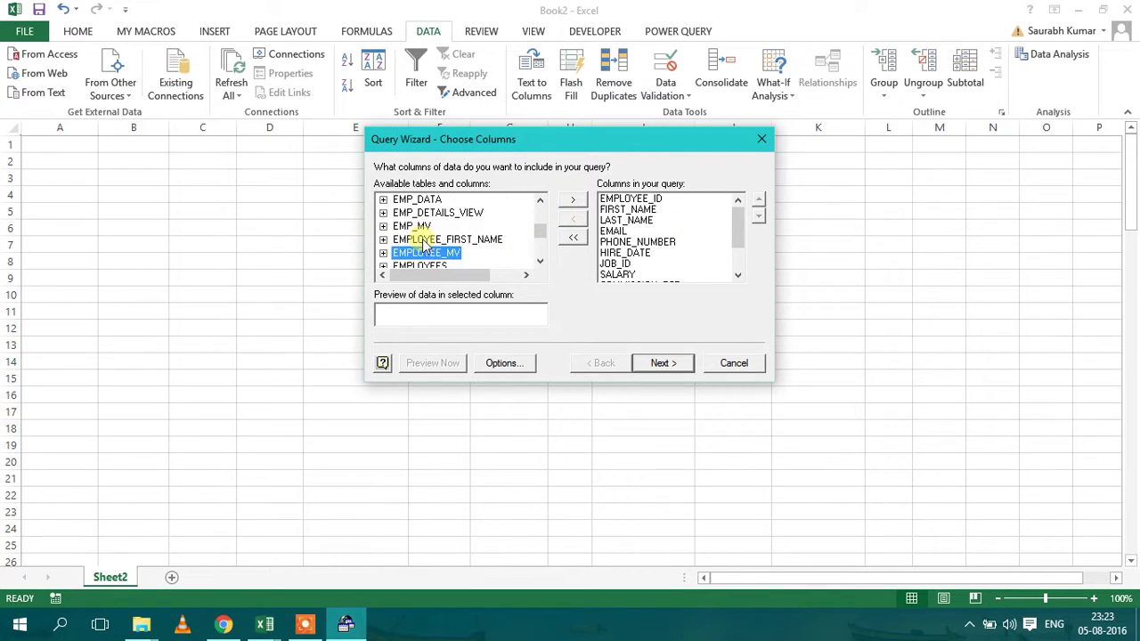
scroll(424, 245, up, 10)
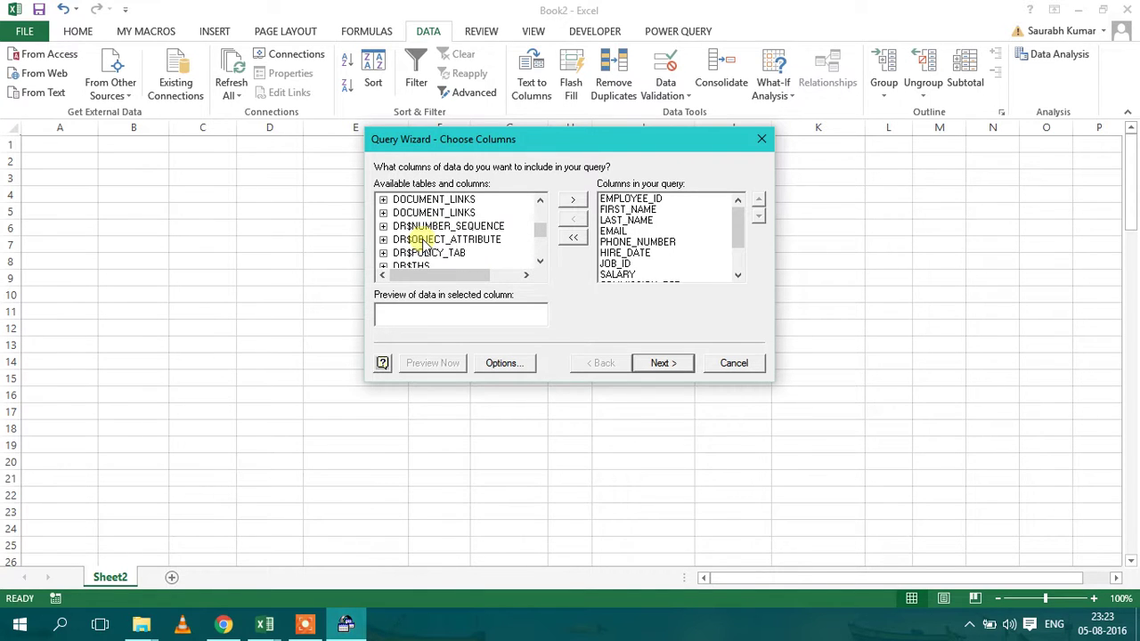
scroll(424, 245, up, 3)
click(428, 227)
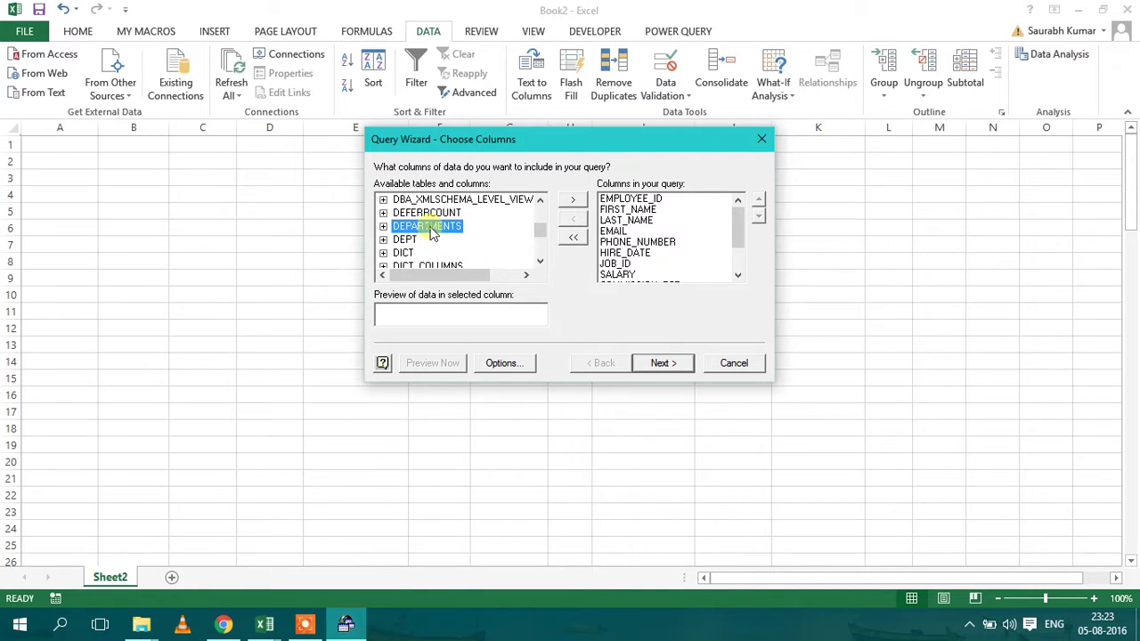
click(571, 205)
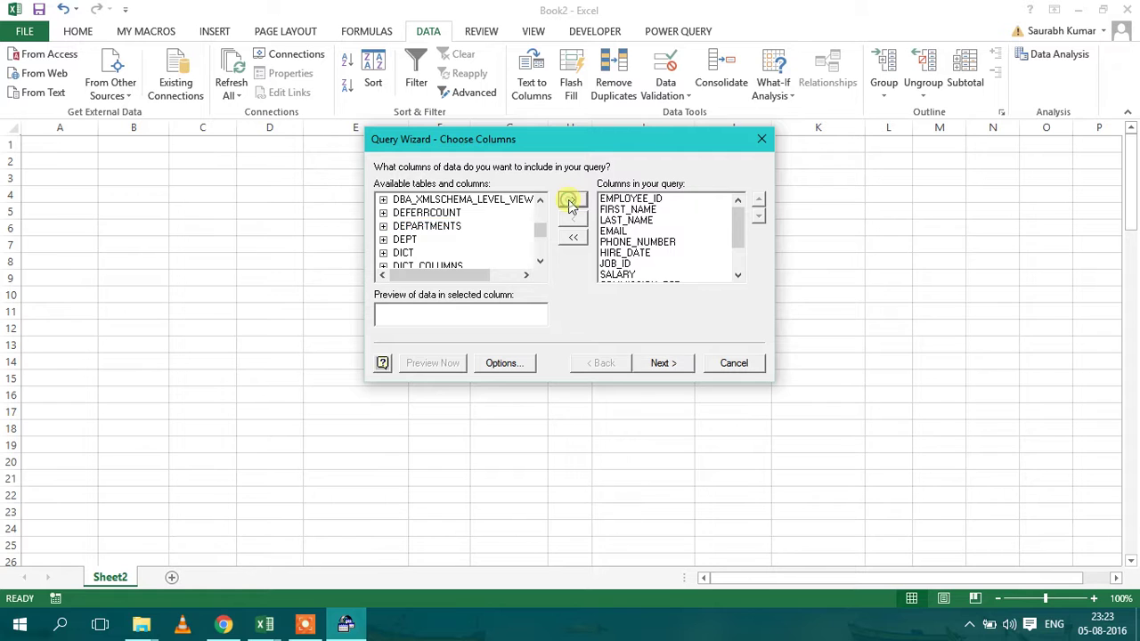
Step: Proceed from column selection to Microsoft Query for joining the tables manually, and maximize the query window
click(662, 363)
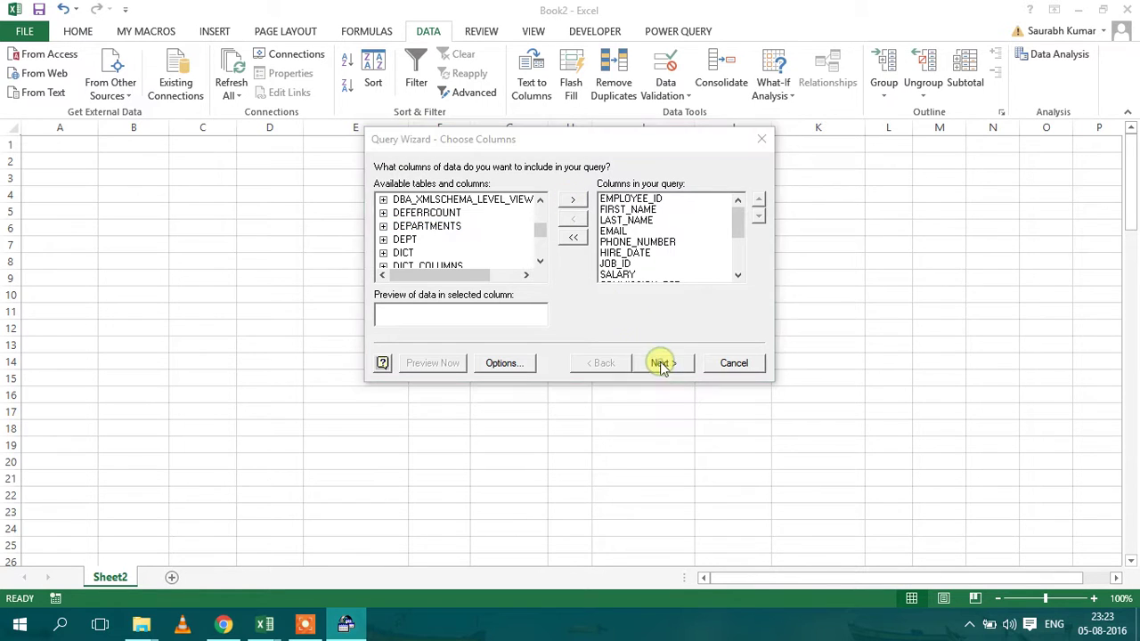
click(531, 268)
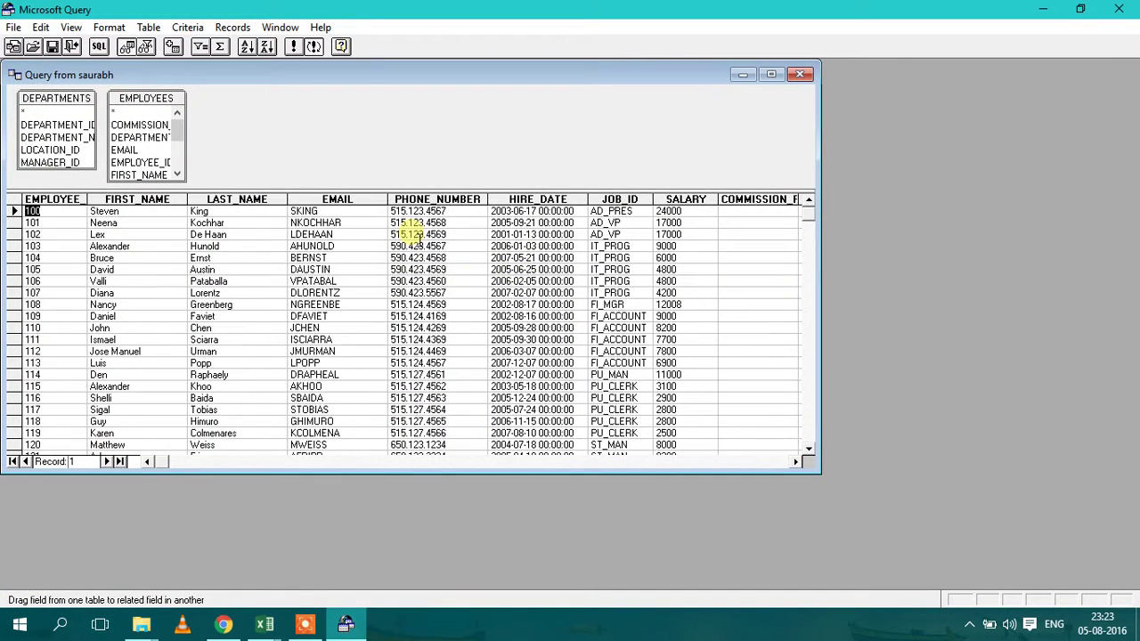
click(771, 75)
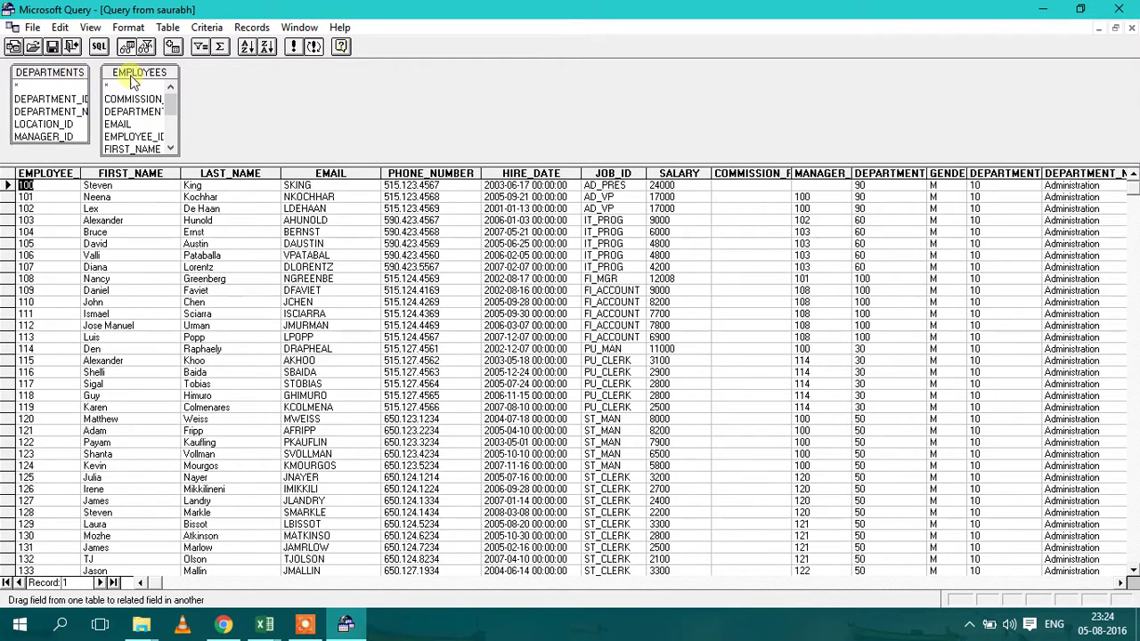
Step: Place the DEPARTMENTS table beside EMPLOYEES with EMPLOYEES first, and join the two tables on DEPARTMENT_ID
drag(52, 79, 251, 78)
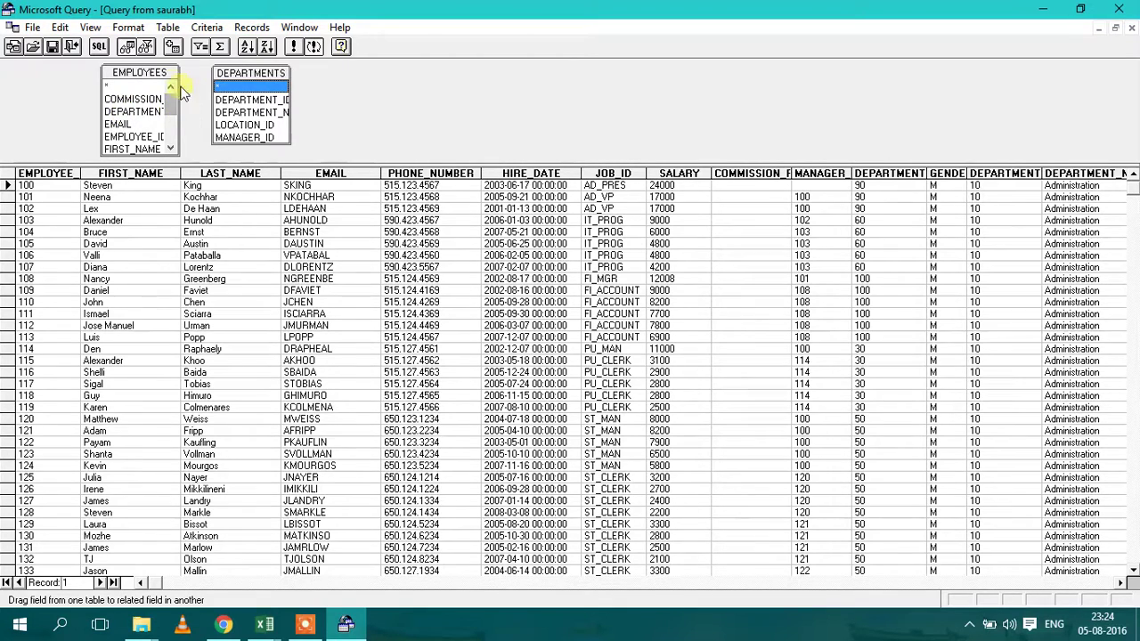
drag(140, 120, 247, 102)
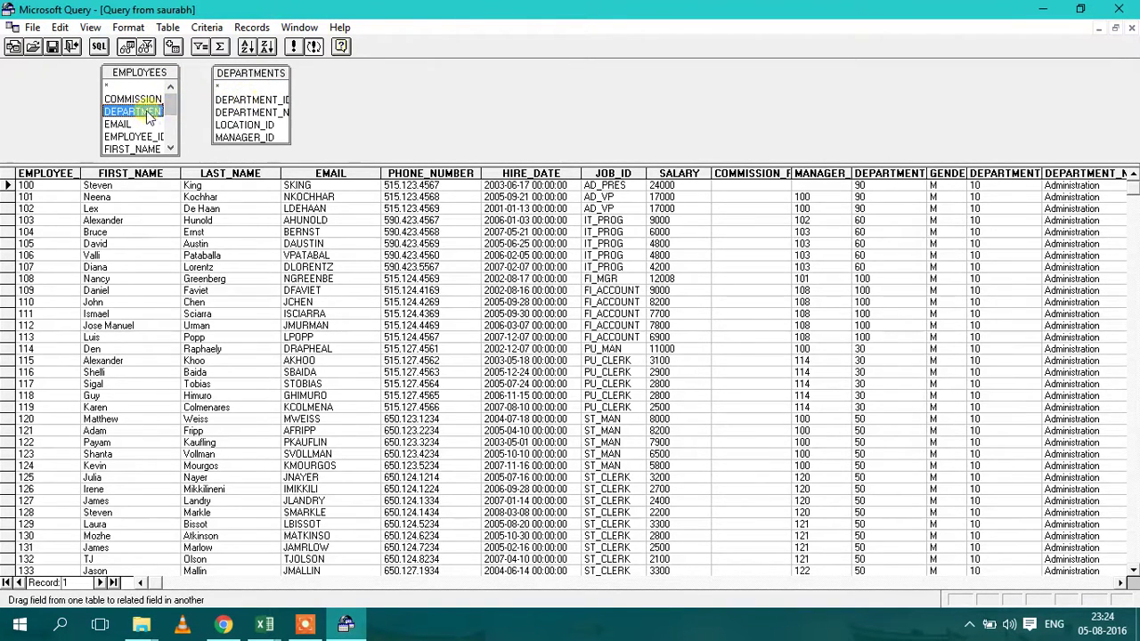
drag(149, 117, 247, 104)
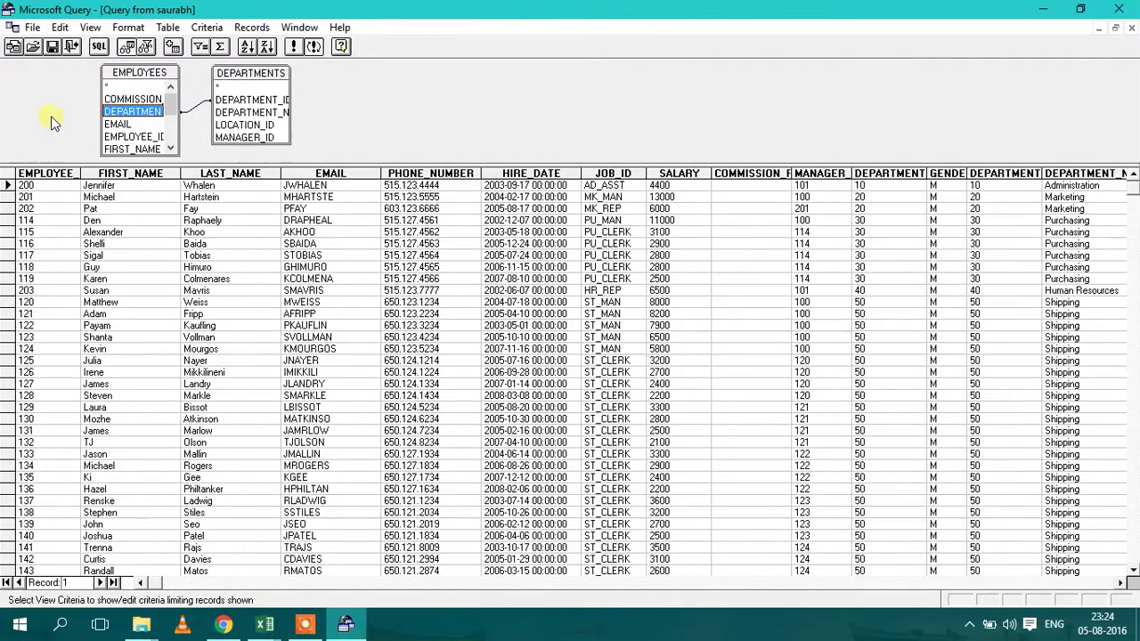
Step: Return the joined query data to Excel as a table in the existing worksheet at cell A1, and review its columns
click(72, 48)
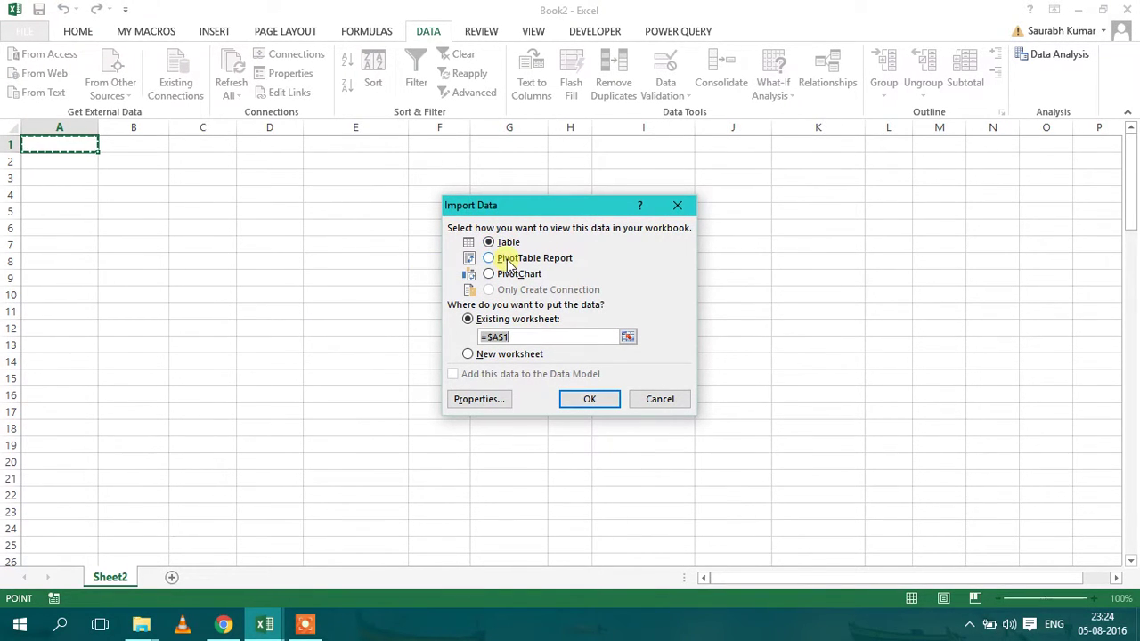
click(584, 399)
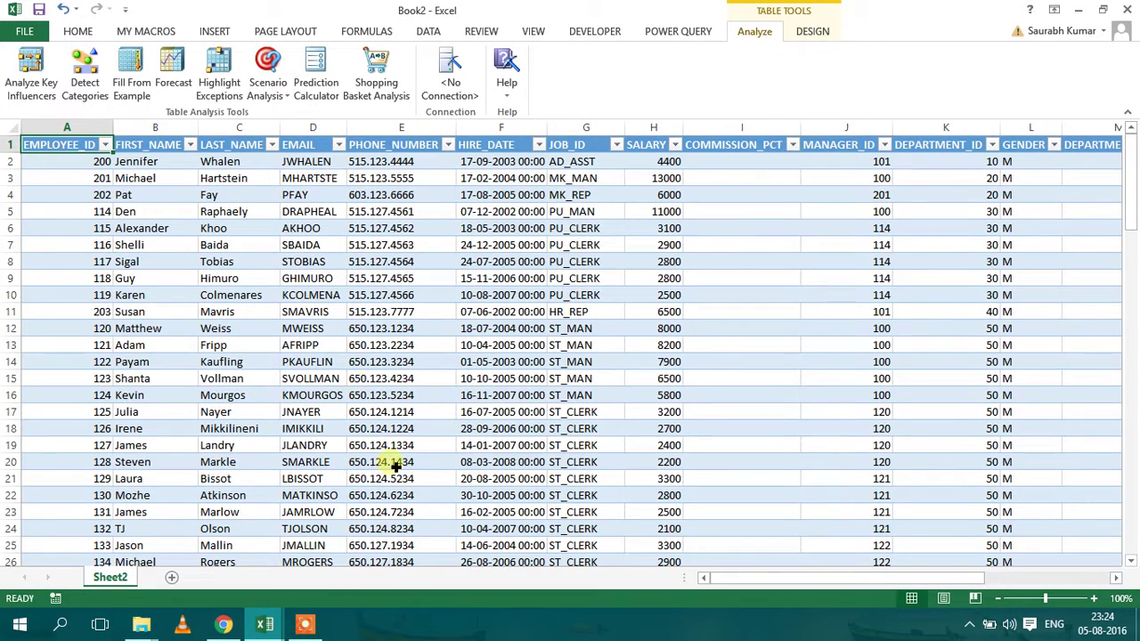
drag(764, 584, 926, 570)
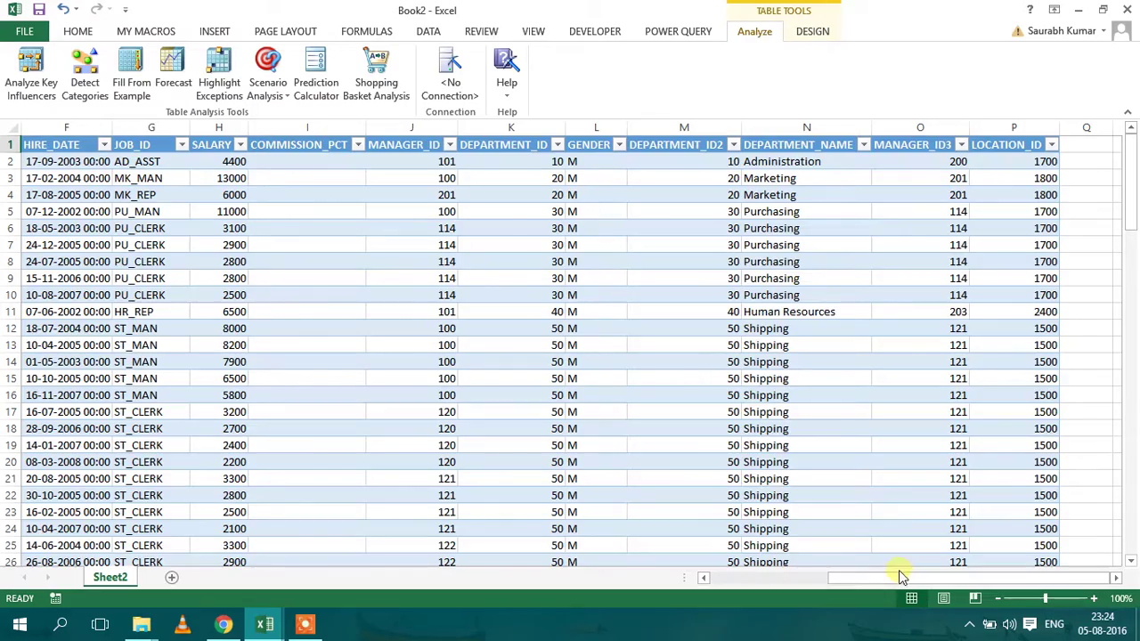
drag(899, 577, 952, 583)
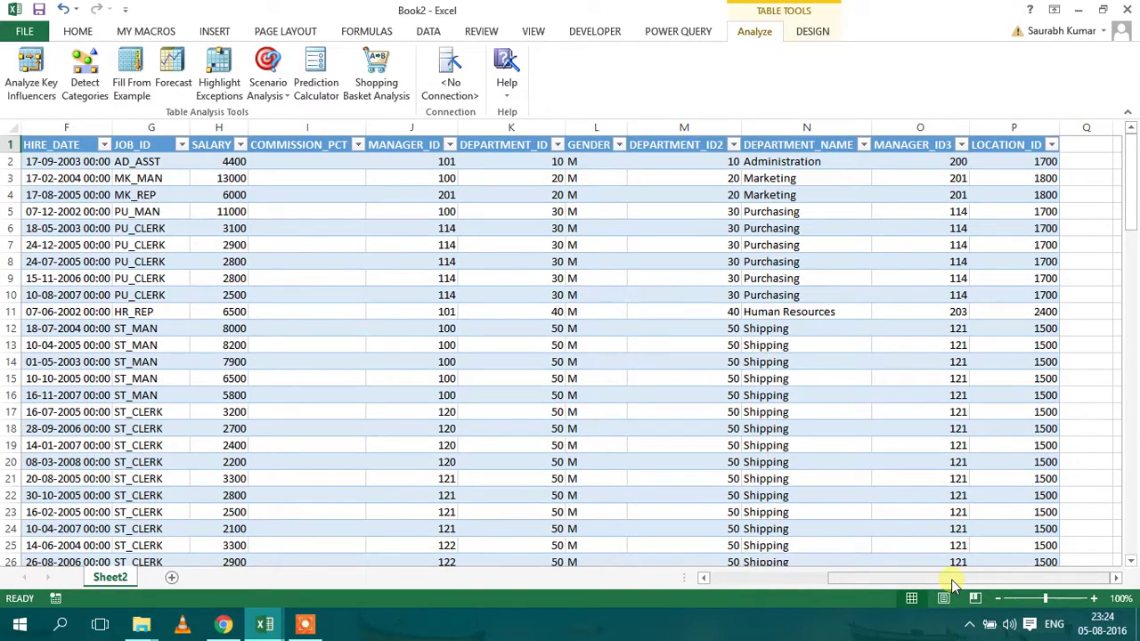
drag(952, 583, 755, 585)
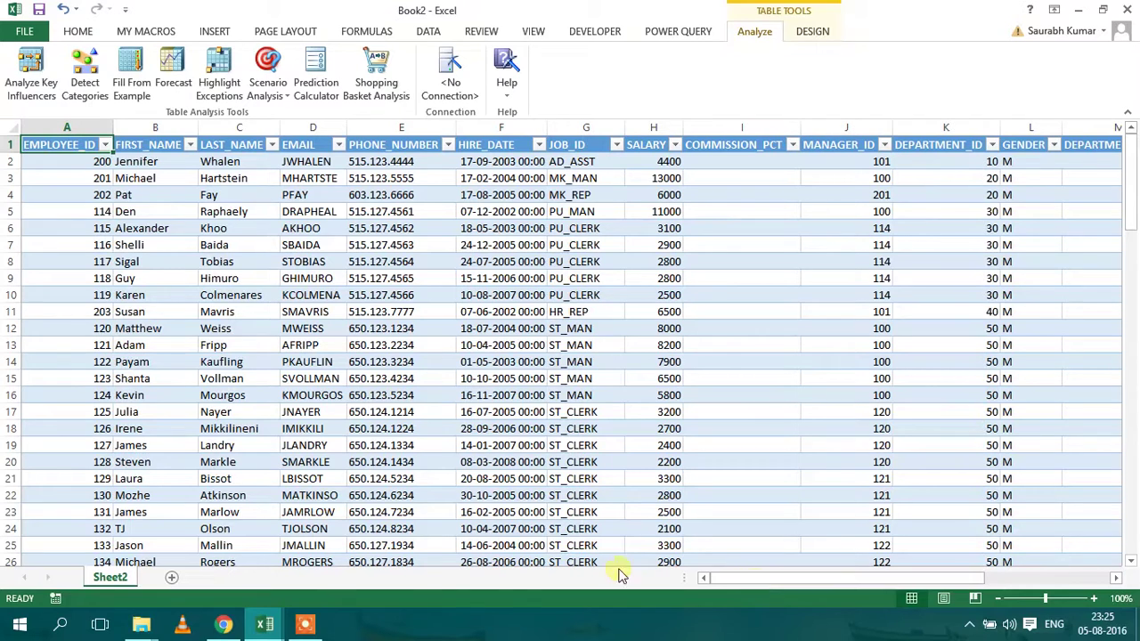
click(305, 622)
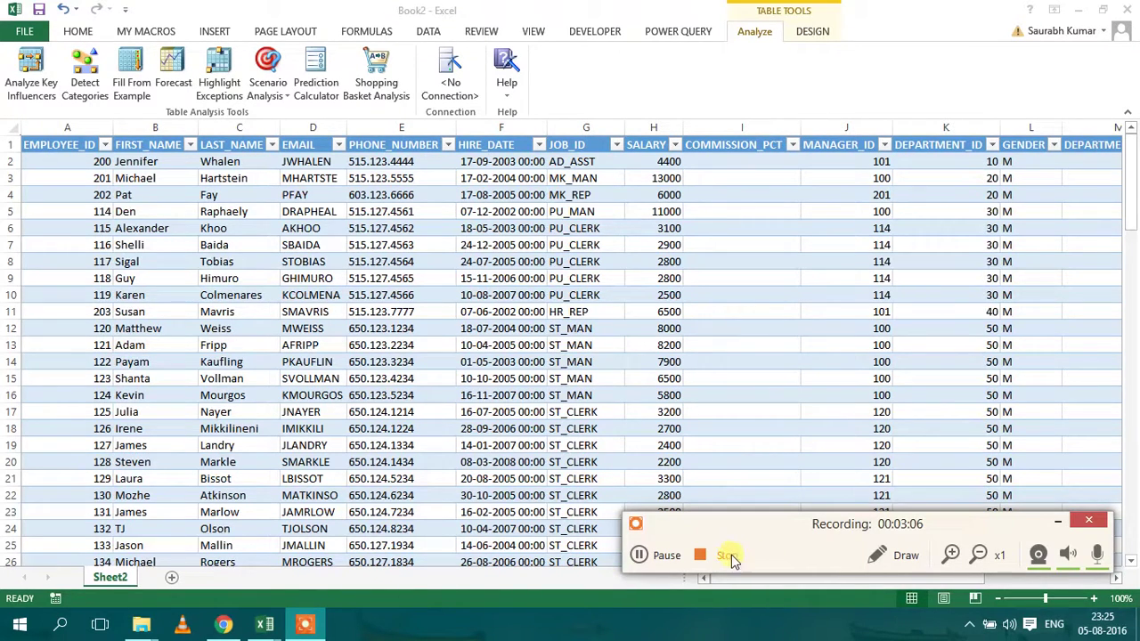